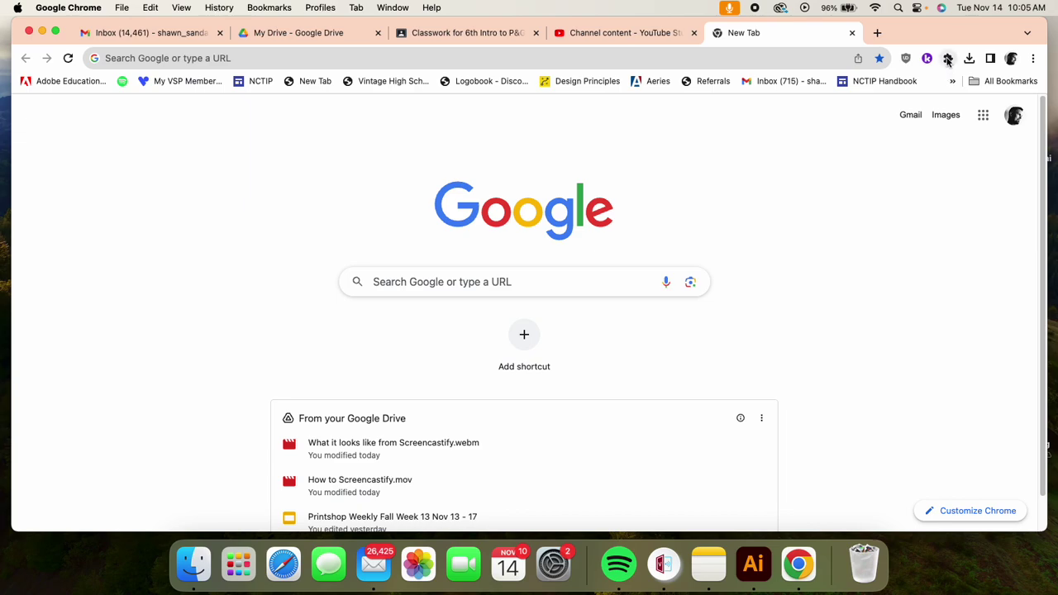
Launch Screencastify from Chrome's Extensions menu
{"action": "left_click", "coordinate": [948, 59]}
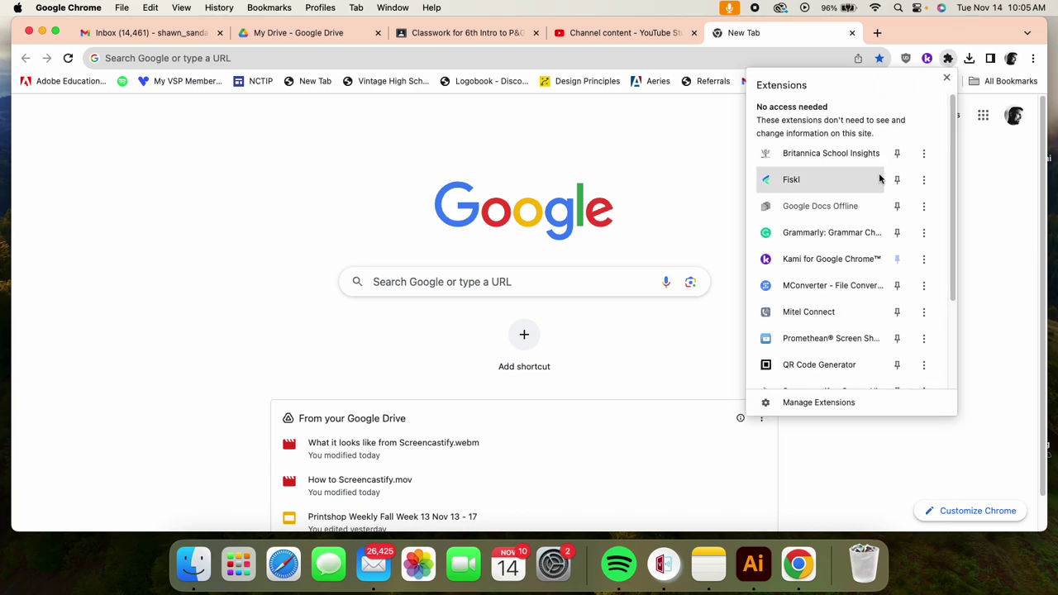
{"action": "scroll", "coordinate": [827, 314], "scroll_direction": "down", "scroll_amount": 3}
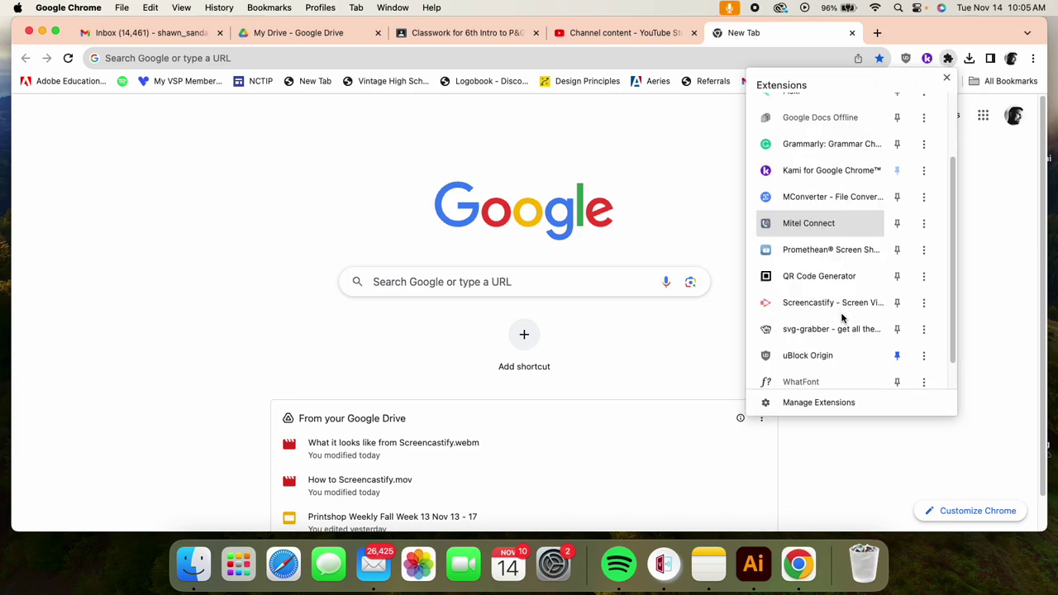
{"action": "left_click", "coordinate": [835, 303]}
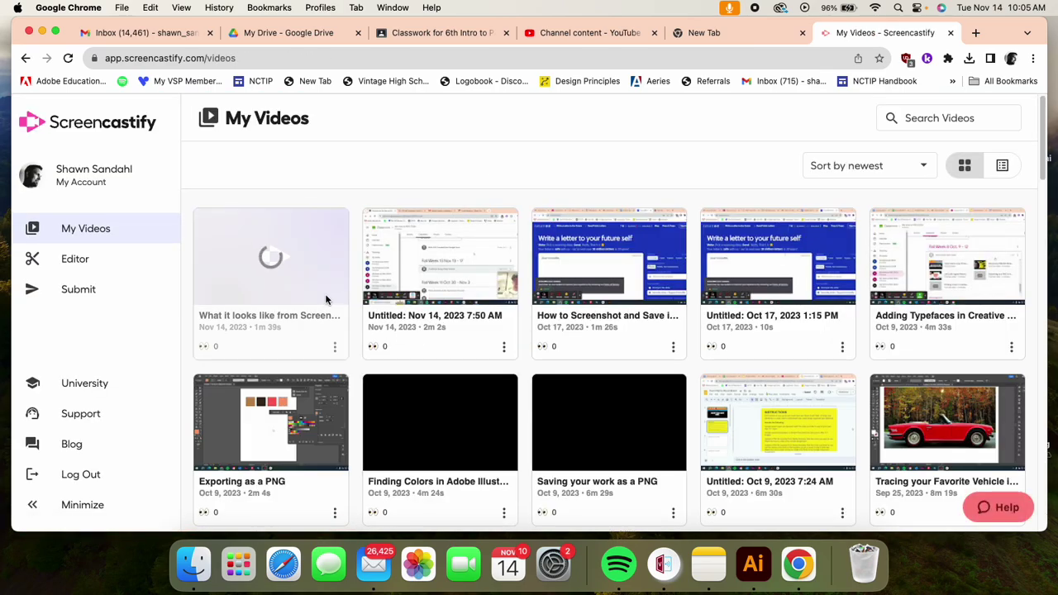
Open the newest recording, 'What it looks like from Screencastify', in Video Details
{"action": "left_click", "coordinate": [321, 299]}
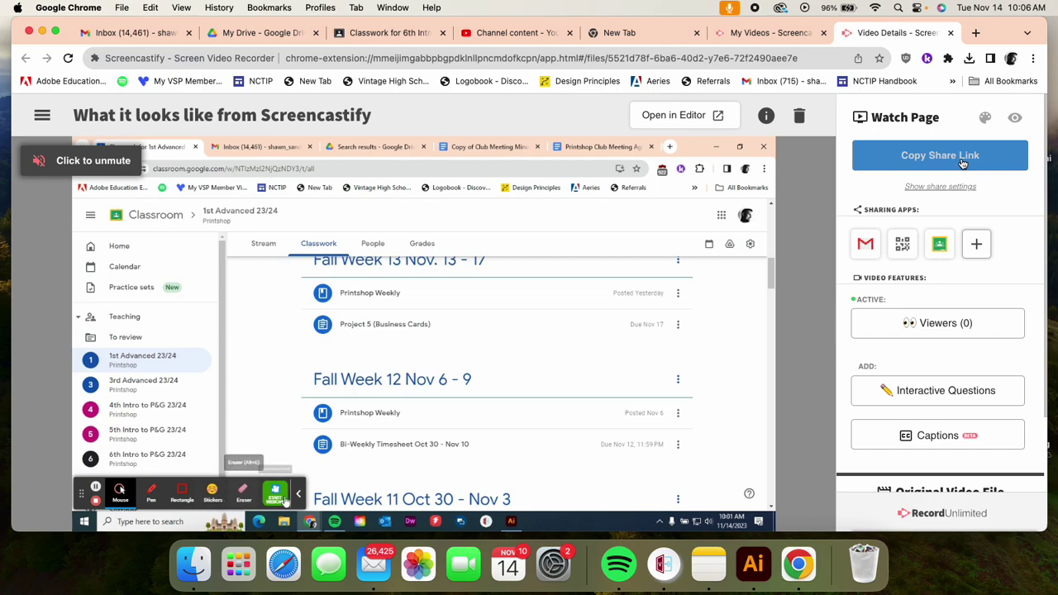
Copy the video's share link and scroll down to the Original Video File section
{"action": "left_click", "coordinate": [964, 162]}
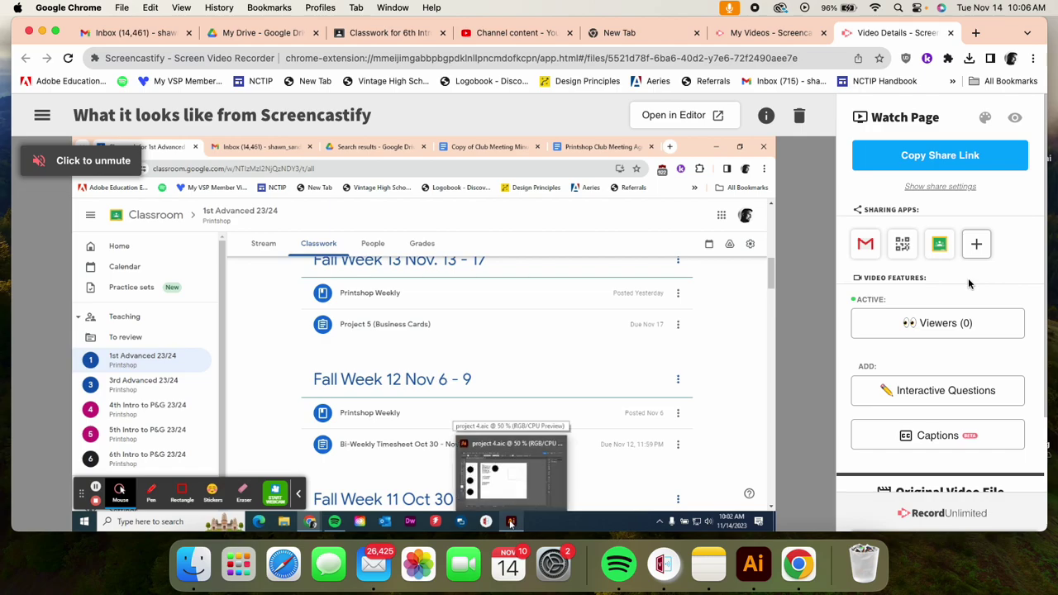
{"action": "scroll", "coordinate": [990, 391], "scroll_direction": "down", "scroll_amount": 2}
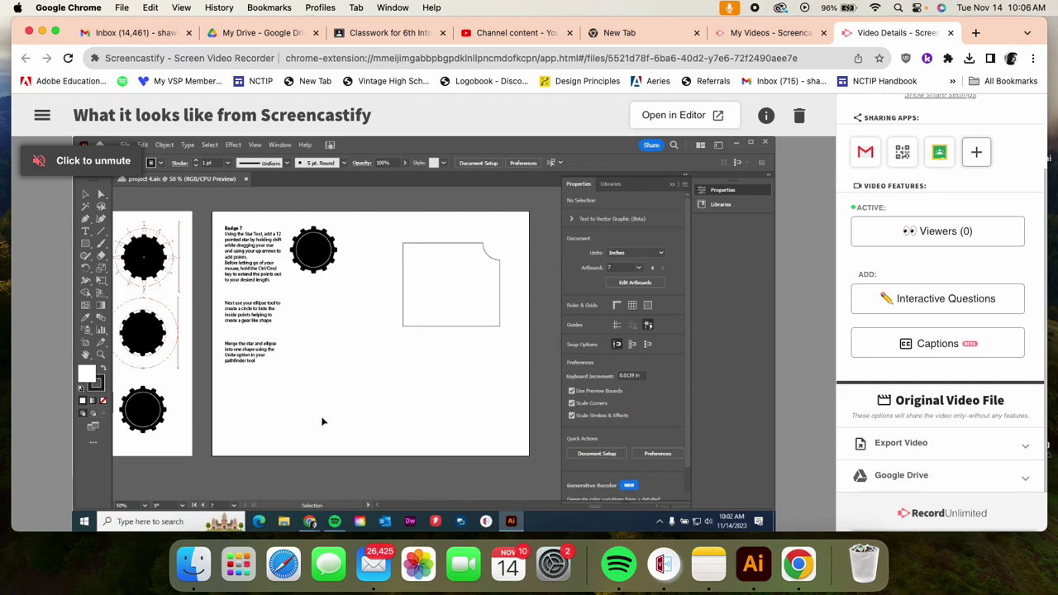
Set the original video's Google Drive file to Public and copy its Drive link
{"action": "left_click", "coordinate": [971, 481]}
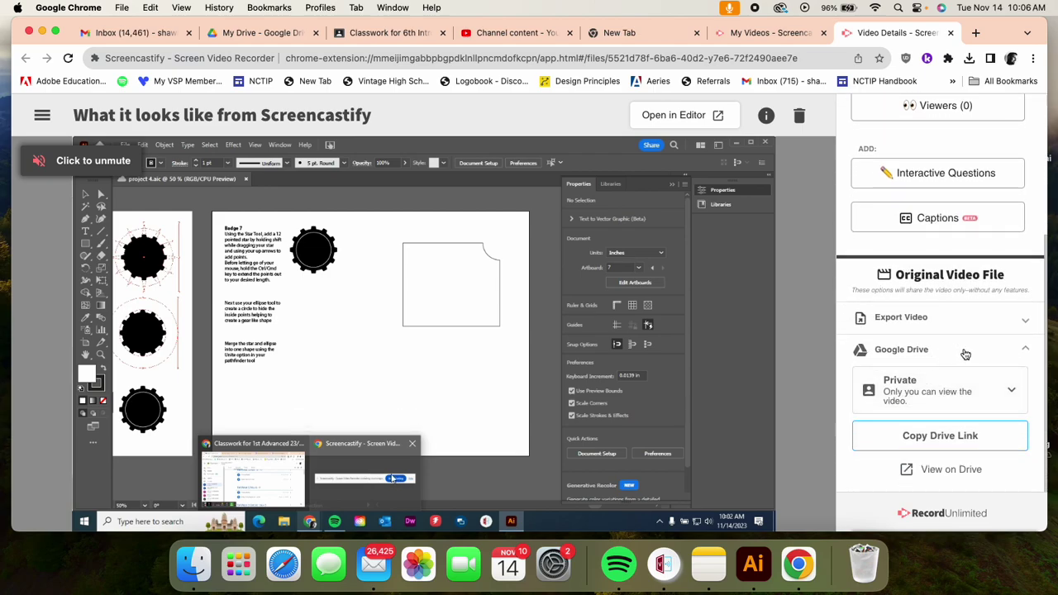
{"action": "left_click", "coordinate": [918, 389]}
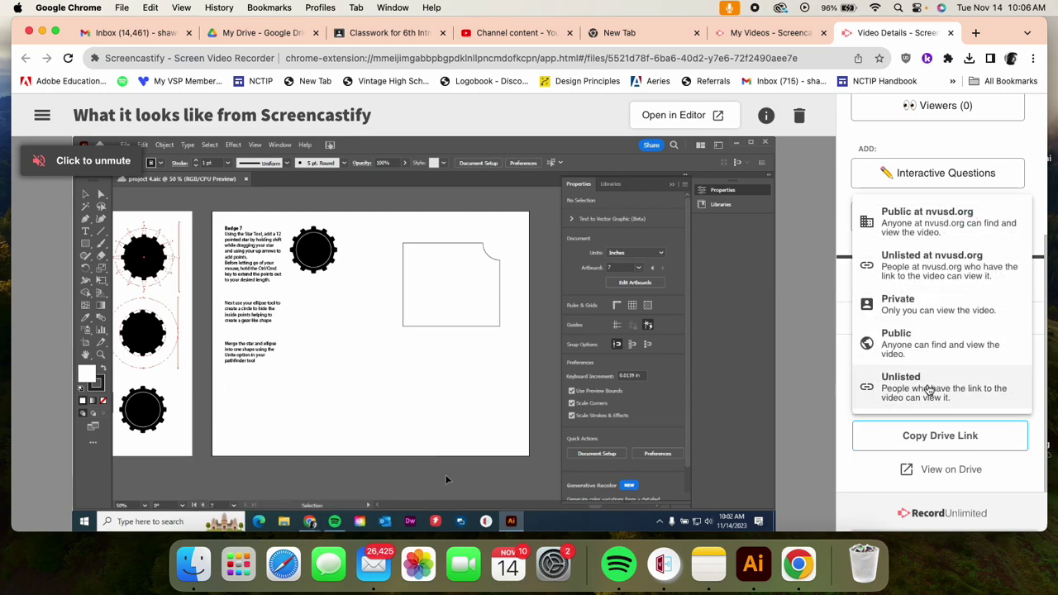
{"action": "left_click", "coordinate": [908, 347]}
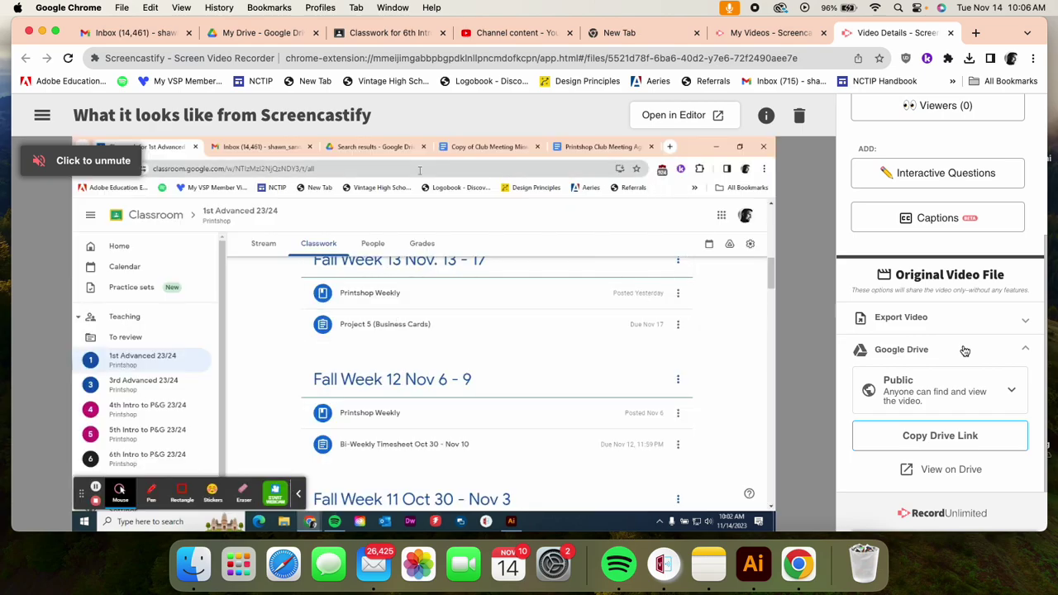
{"action": "left_click", "coordinate": [937, 442]}
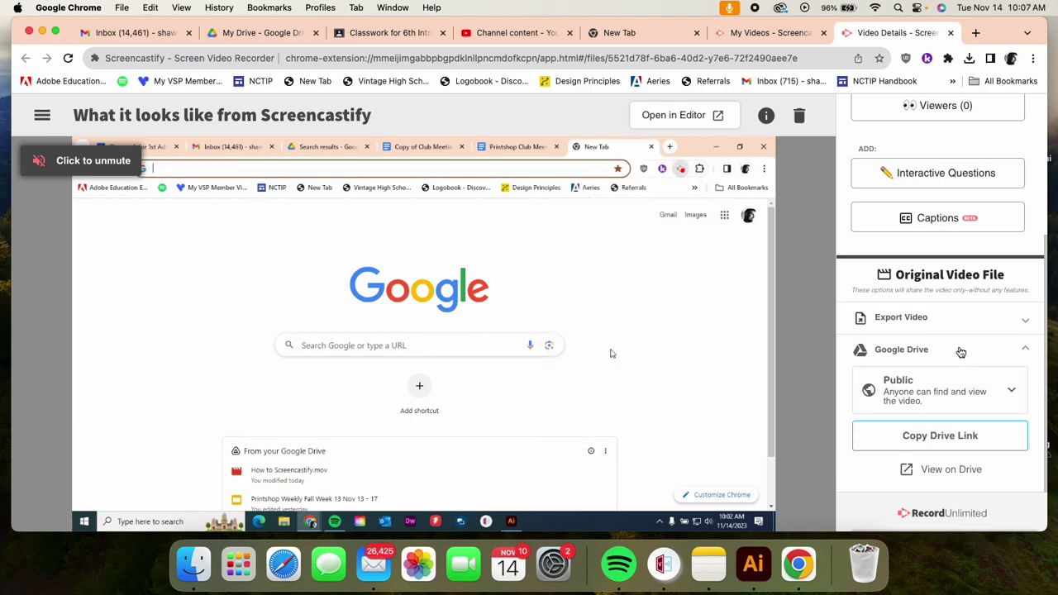
Reopen the Google Drive options, confirm Public visibility, and copy the Drive link again
{"action": "scroll", "coordinate": [952, 261], "scroll_direction": "up", "scroll_amount": 5}
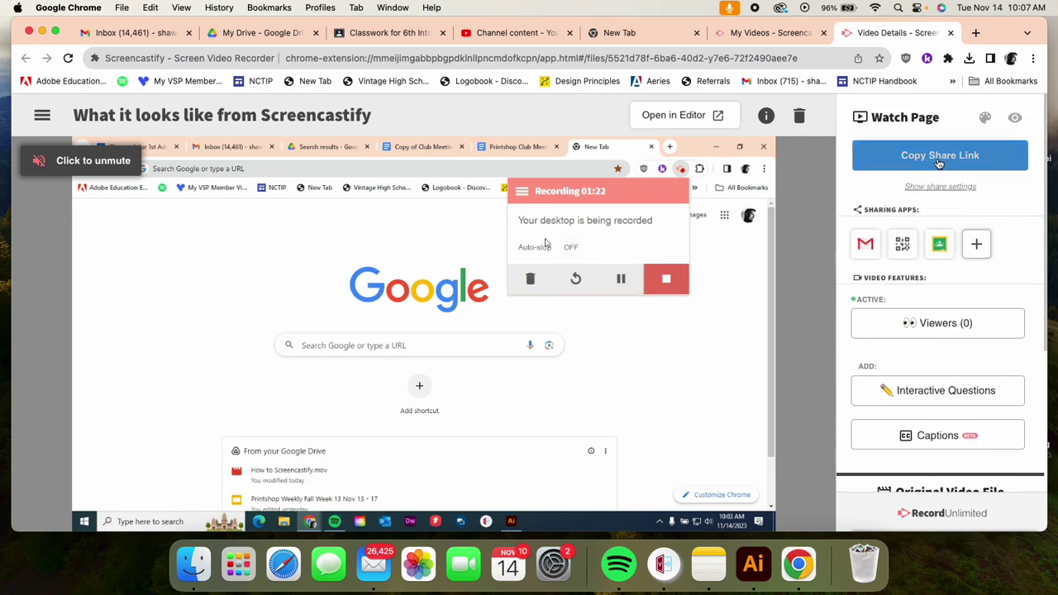
{"action": "scroll", "coordinate": [938, 289], "scroll_direction": "down", "scroll_amount": 5}
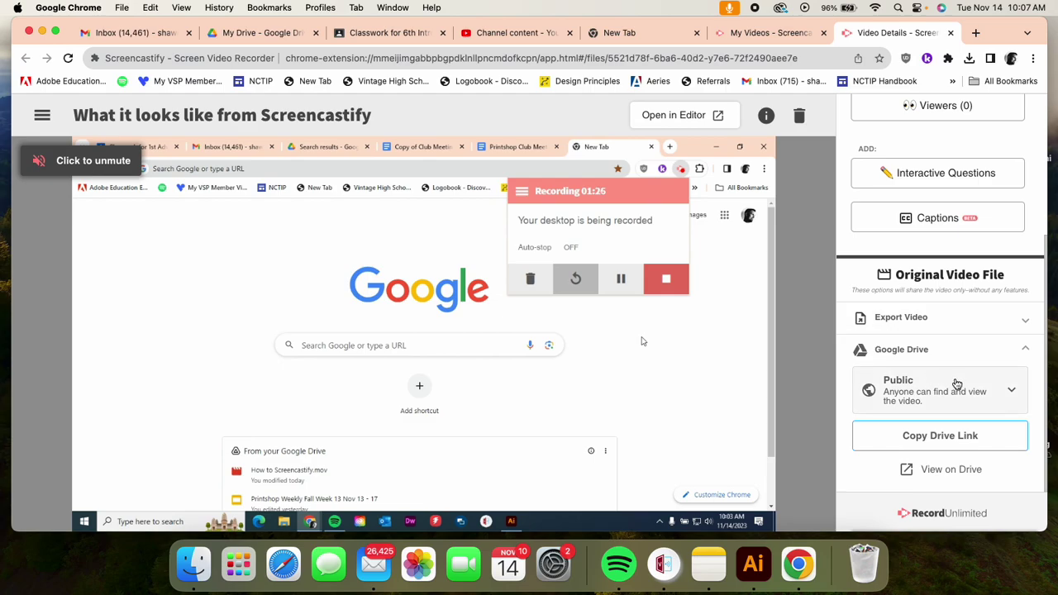
{"action": "left_click", "coordinate": [1028, 355]}
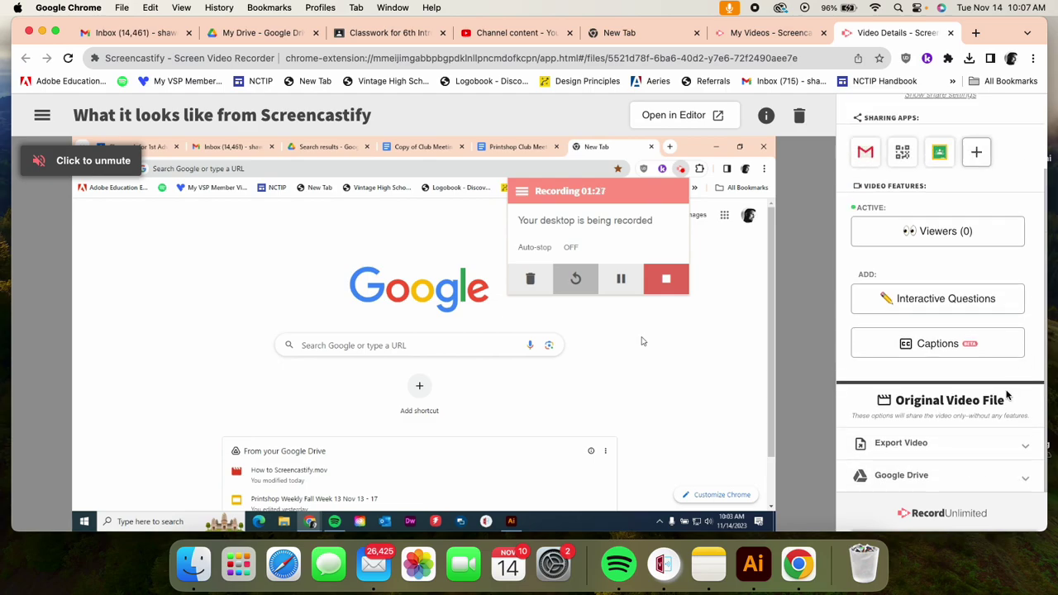
{"action": "left_click", "coordinate": [1024, 477]}
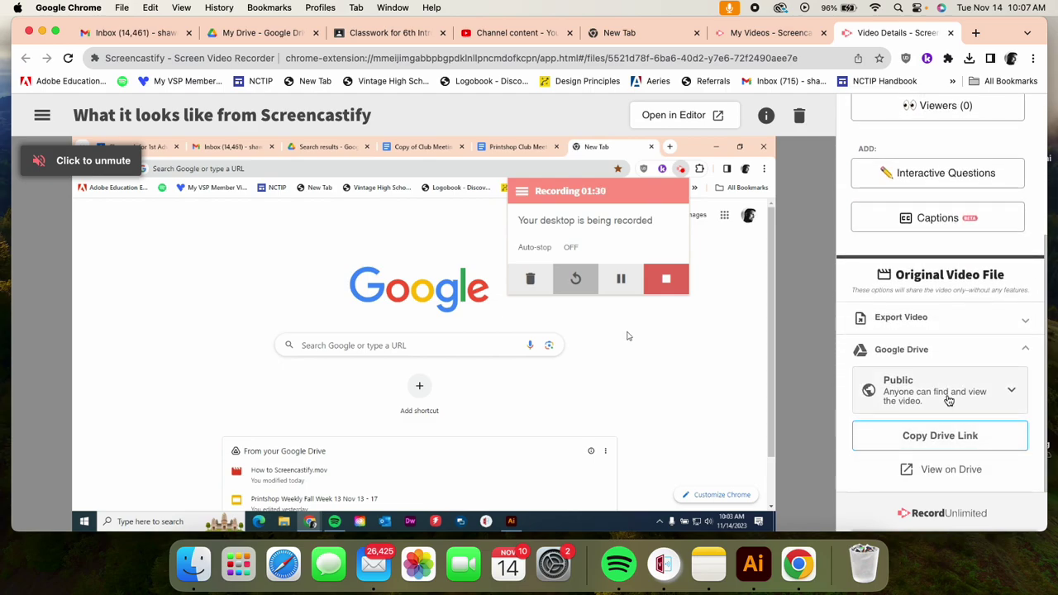
{"action": "left_click", "coordinate": [949, 401]}
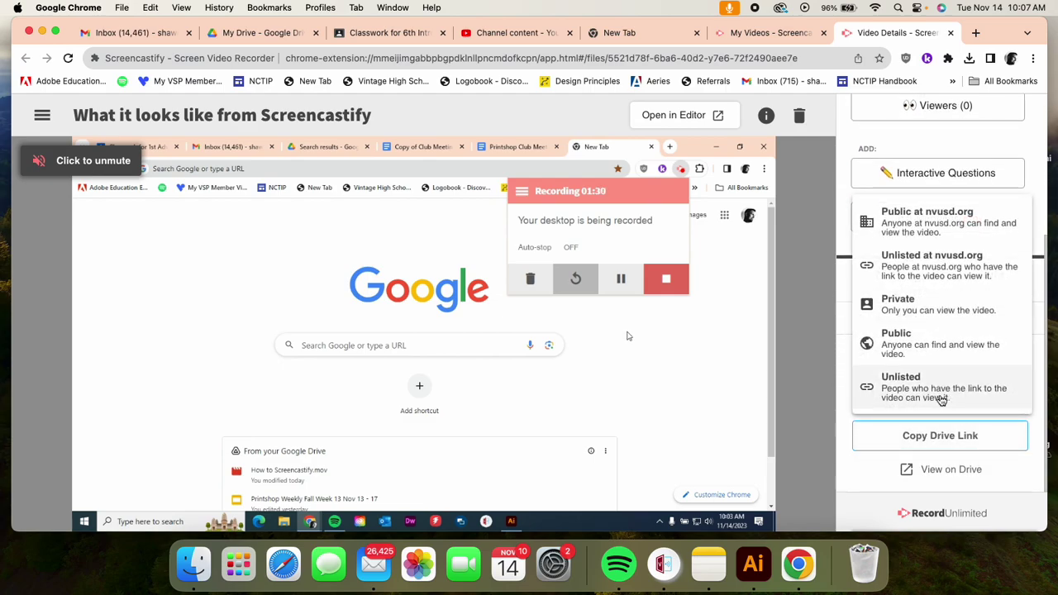
{"action": "left_click", "coordinate": [920, 339]}
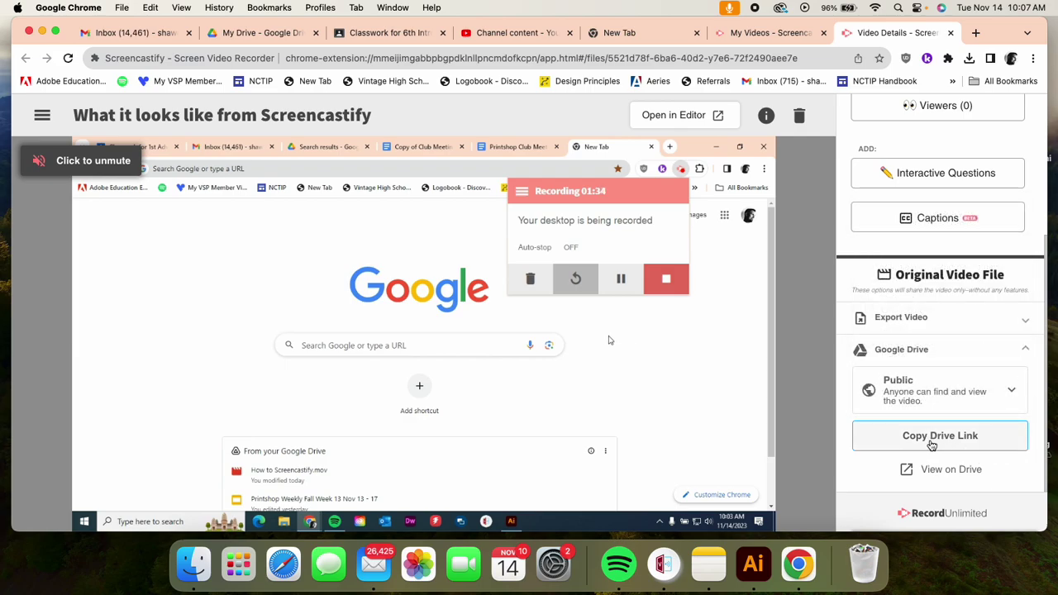
{"action": "left_click", "coordinate": [928, 445]}
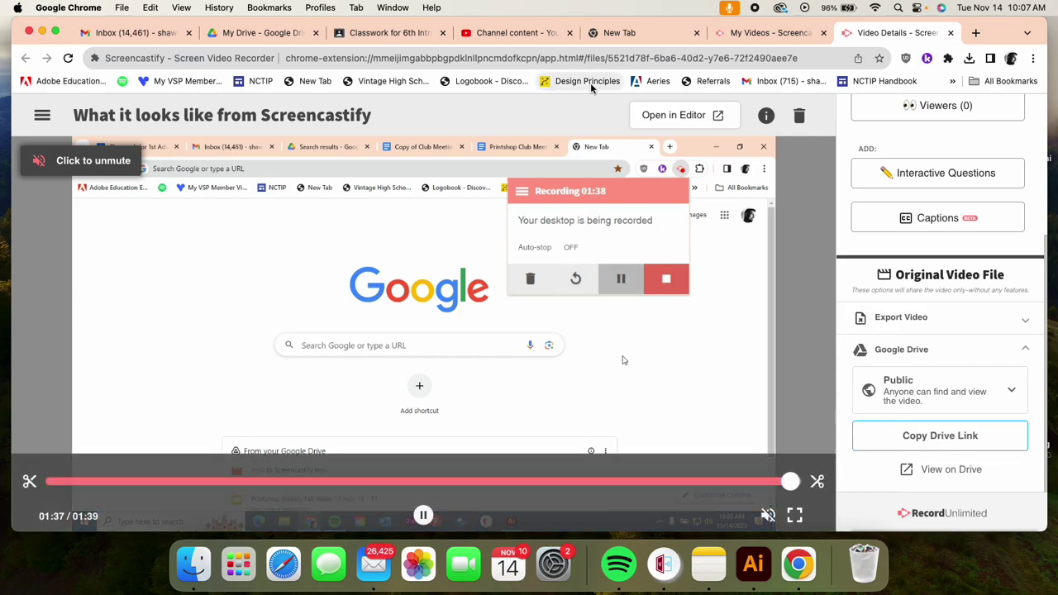
Go to the 6th Intro Classwork page and browse its assignments
{"action": "left_click", "coordinate": [390, 33]}
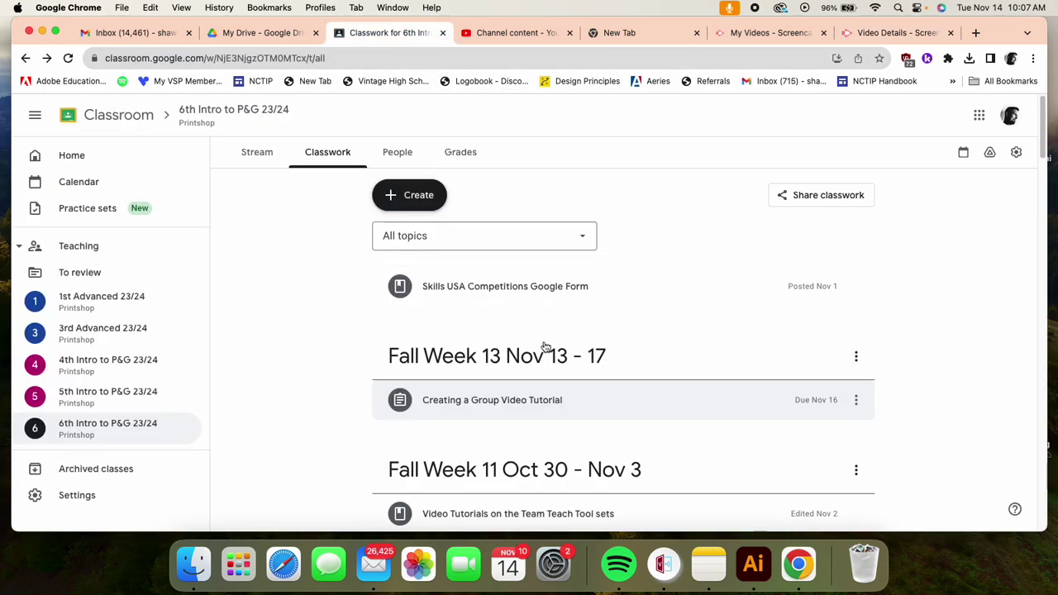
{"action": "scroll", "coordinate": [601, 419], "scroll_direction": "down", "scroll_amount": 5}
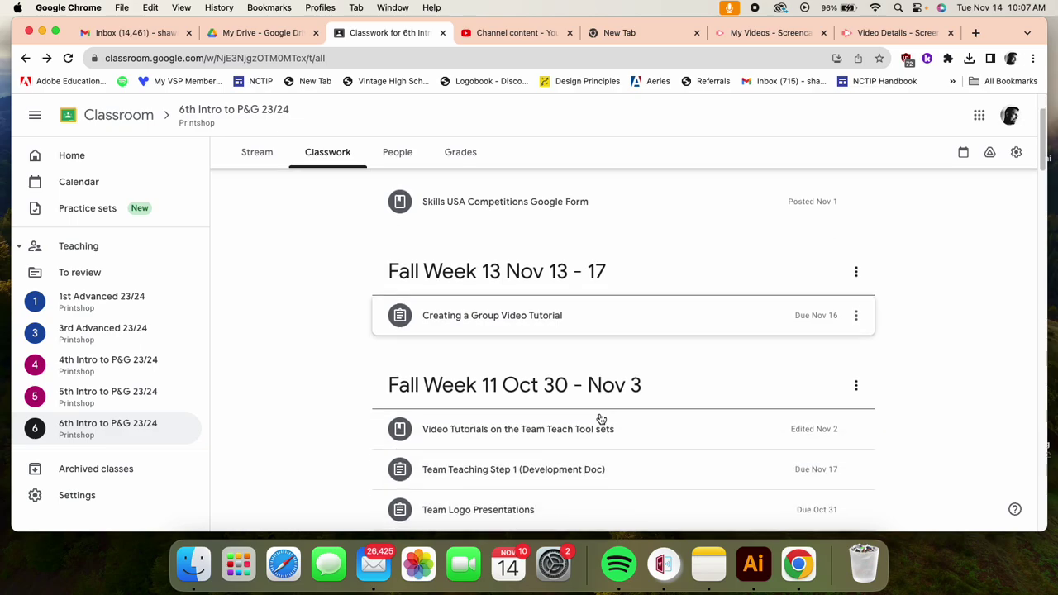
{"action": "scroll", "coordinate": [601, 420], "scroll_direction": "down", "scroll_amount": 2}
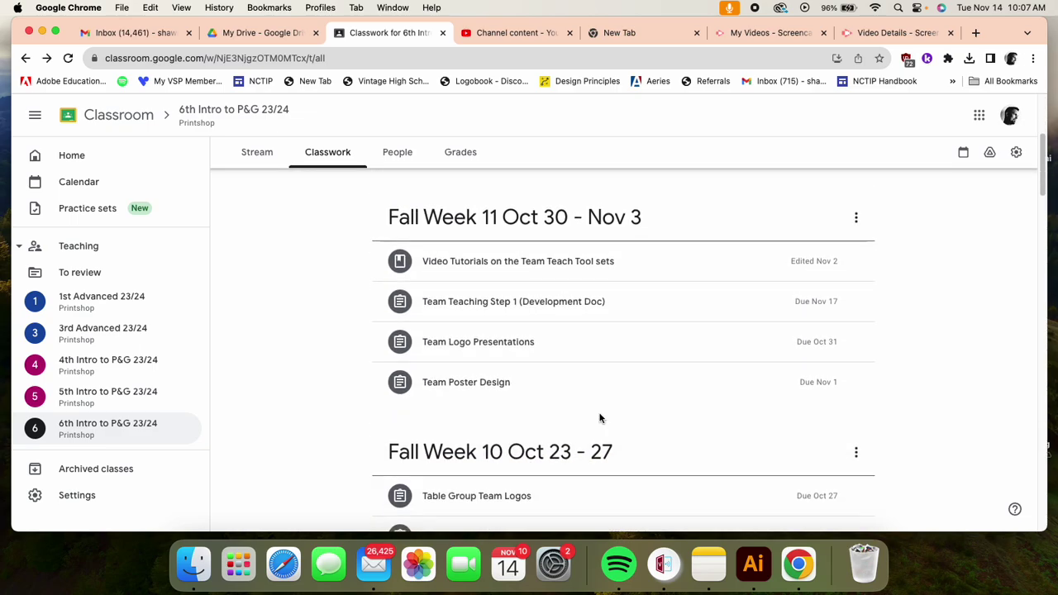
{"action": "scroll", "coordinate": [601, 420], "scroll_direction": "down", "scroll_amount": 1}
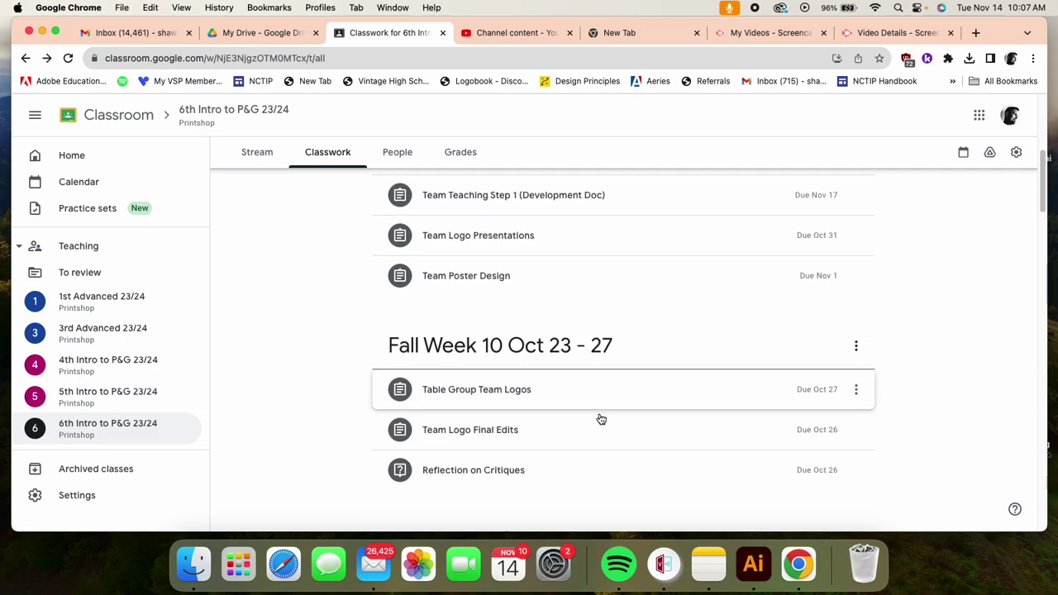
{"action": "scroll", "coordinate": [602, 419], "scroll_direction": "up", "scroll_amount": 1}
{"action": "scroll", "coordinate": [602, 420], "scroll_direction": "up", "scroll_amount": 3}
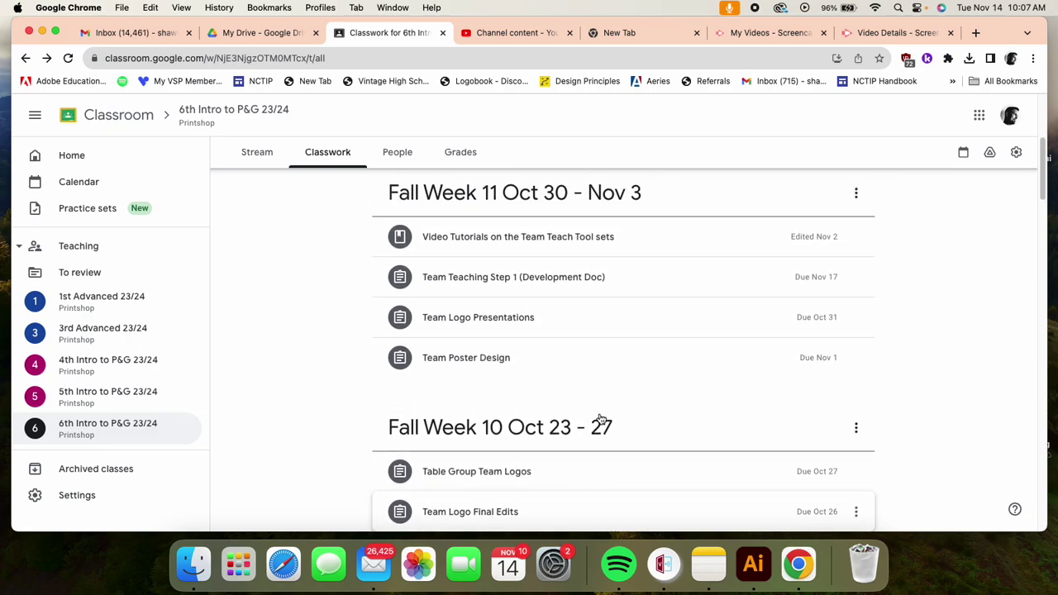
View the full instructions for the Team Logo Presentations assignment
{"action": "left_click", "coordinate": [569, 365]}
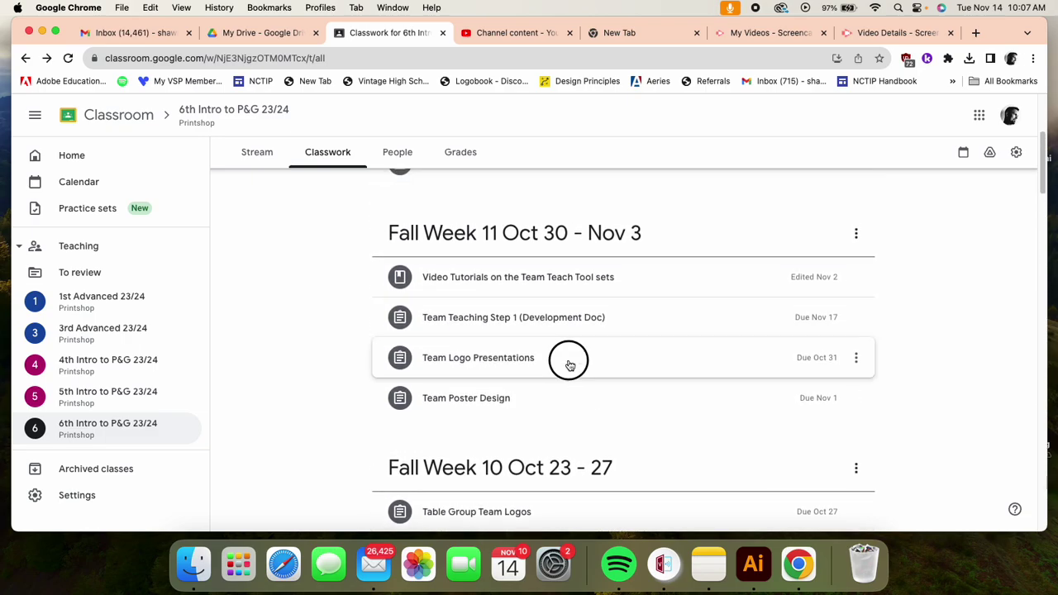
{"action": "scroll", "coordinate": [587, 394], "scroll_direction": "down", "scroll_amount": 5}
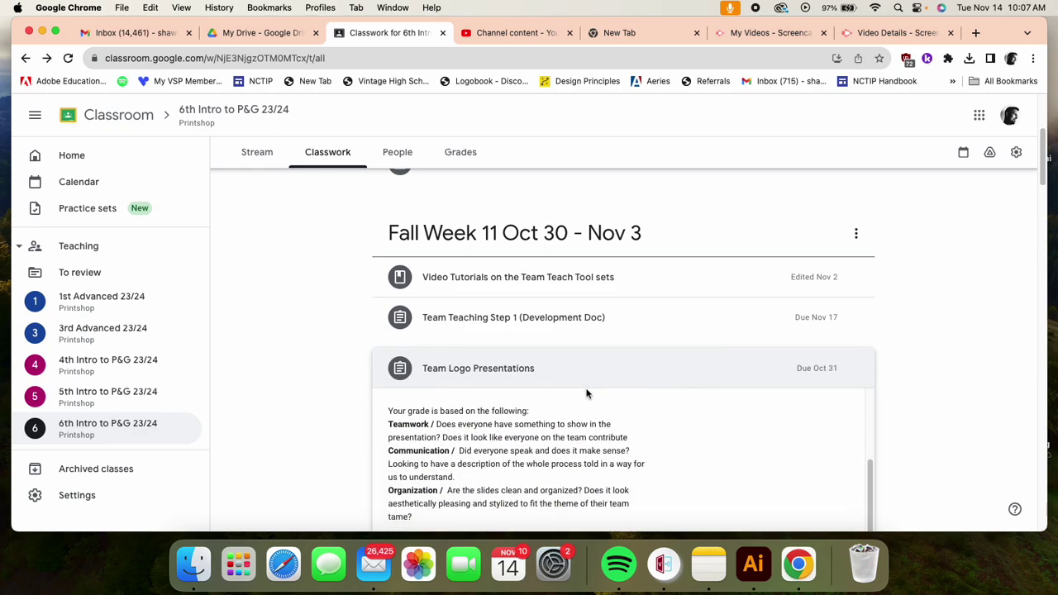
{"action": "scroll", "coordinate": [649, 383], "scroll_direction": "up", "scroll_amount": 1}
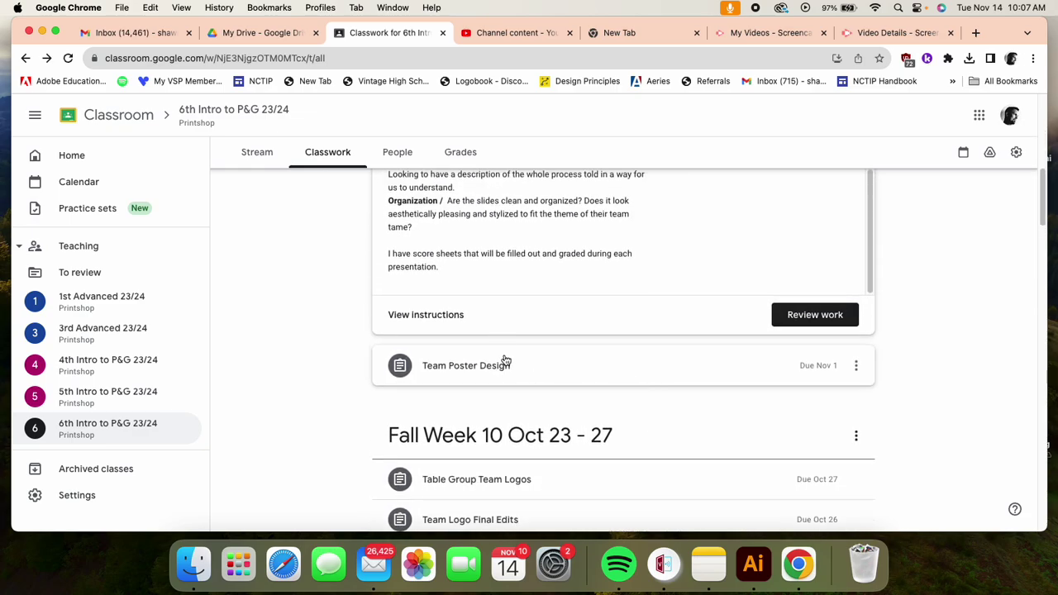
{"action": "left_click", "coordinate": [466, 322]}
{"action": "scroll", "coordinate": [616, 417], "scroll_direction": "down", "scroll_amount": 1}
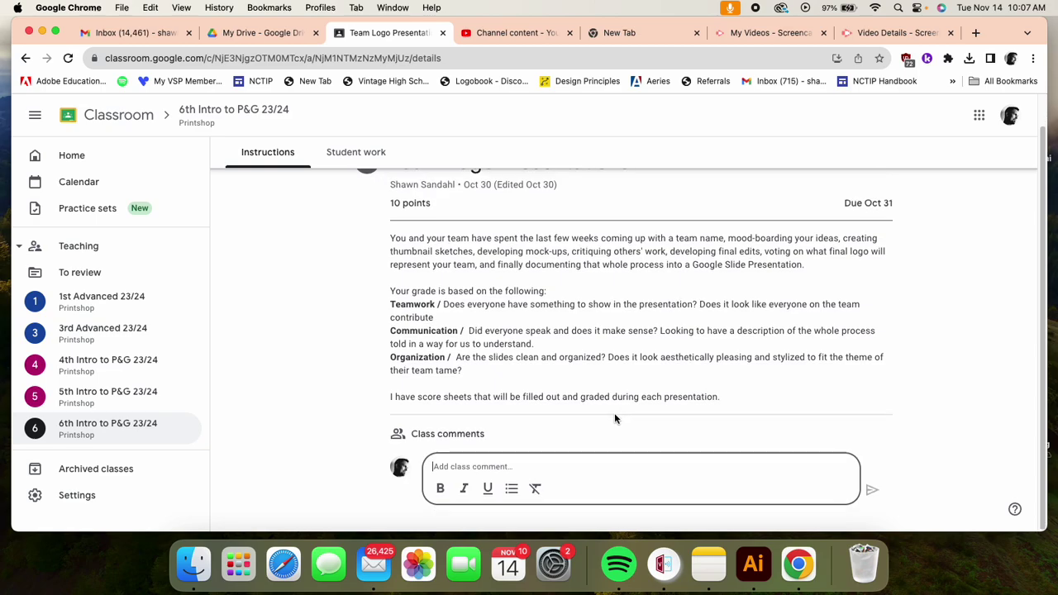
{"action": "scroll", "coordinate": [578, 388], "scroll_direction": "up", "scroll_amount": 1}
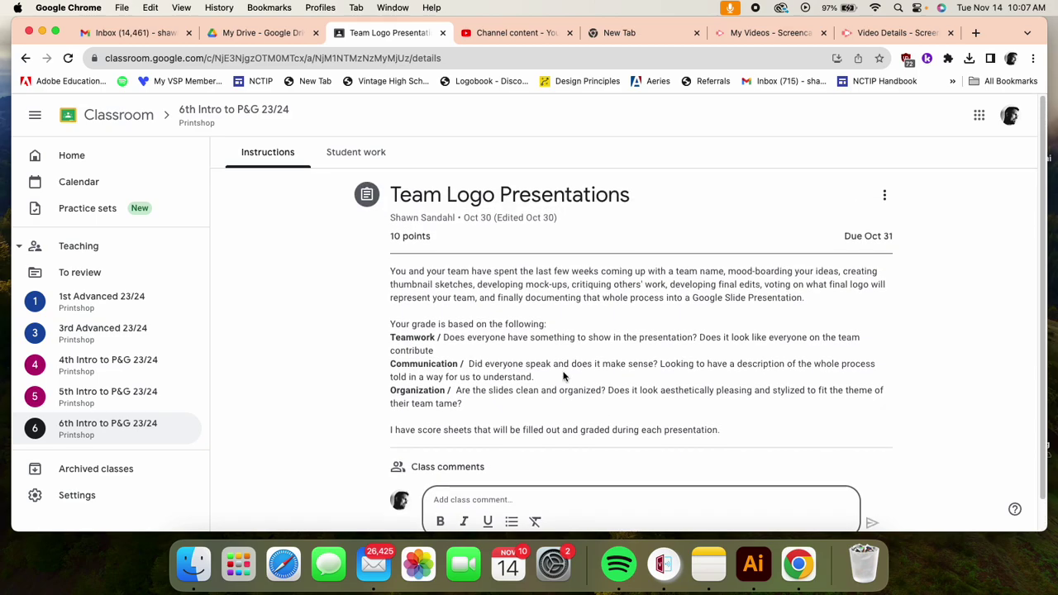
Back on Classwork, collapse Team Logo Presentations and expand Team Teaching Step 1 (Development Doc)
{"action": "left_click", "coordinate": [26, 58]}
{"action": "left_click", "coordinate": [593, 311]}
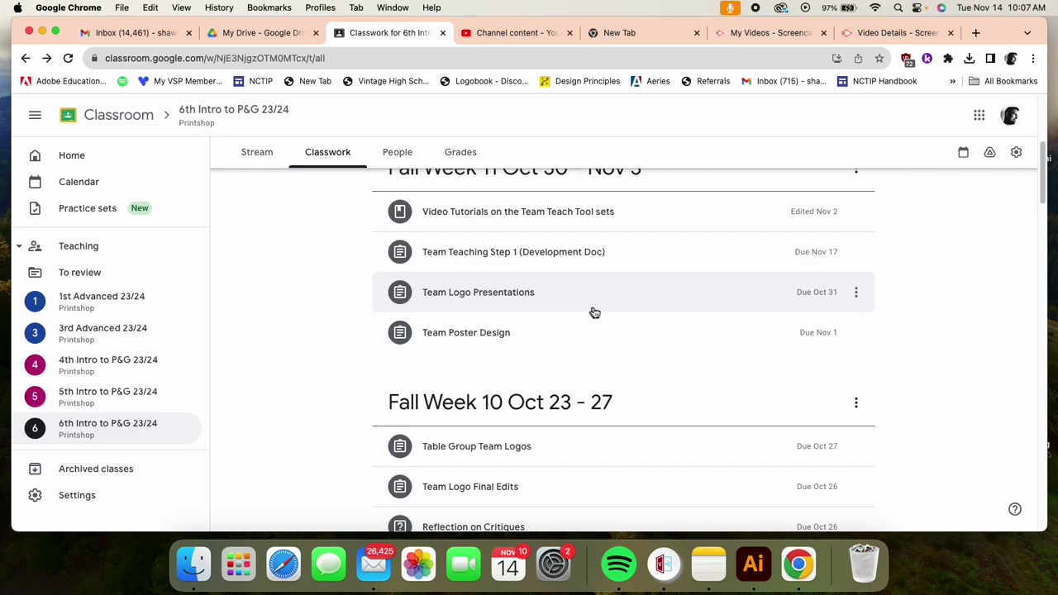
{"action": "left_click", "coordinate": [631, 255]}
Paste the Drive link over the section 6 'Paste Here' placeholder, then close Grammarly's welcome panel
{"action": "scroll", "coordinate": [557, 378], "scroll_direction": "down", "scroll_amount": 5}
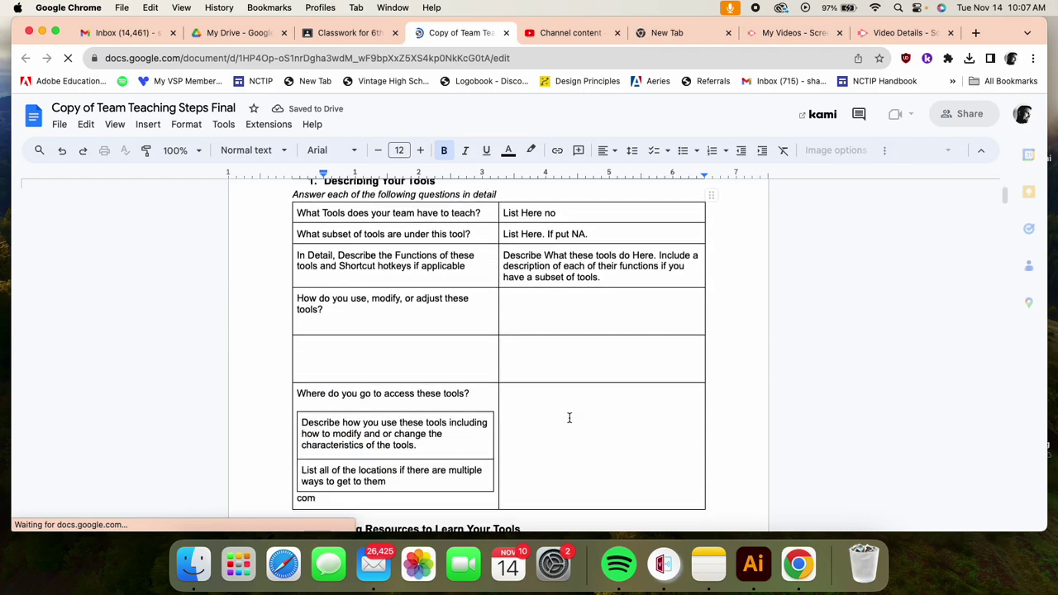
{"action": "scroll", "coordinate": [569, 423], "scroll_direction": "down", "scroll_amount": 15}
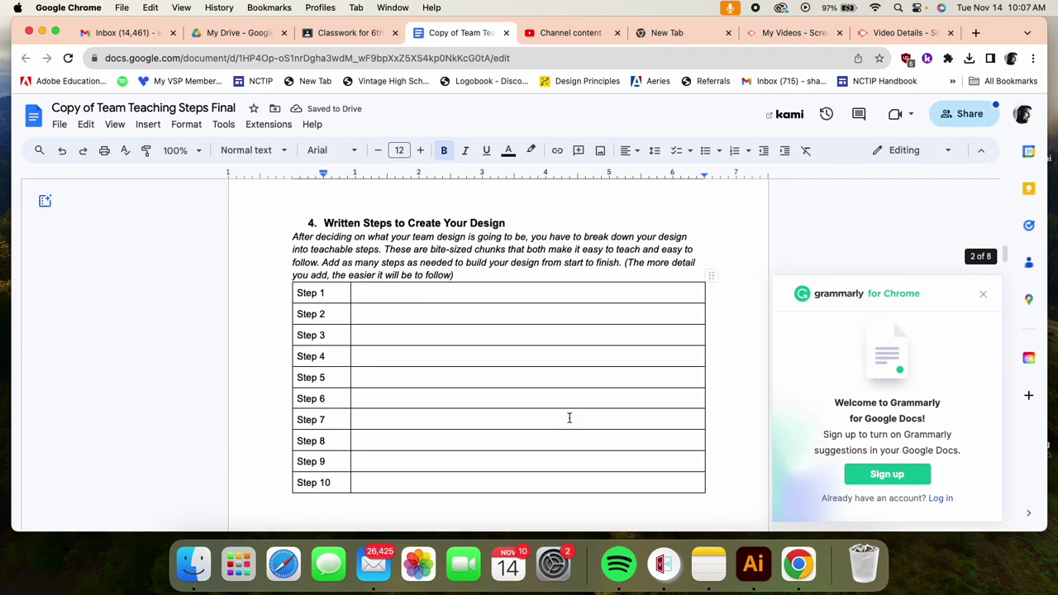
{"action": "scroll", "coordinate": [569, 418], "scroll_direction": "down", "scroll_amount": 8}
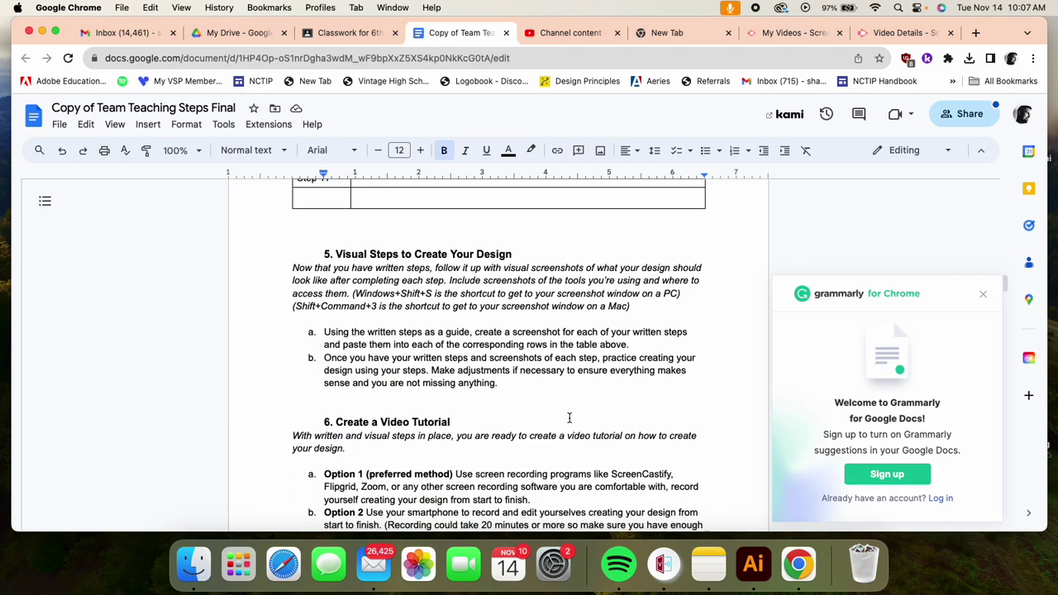
{"action": "scroll", "coordinate": [569, 419], "scroll_direction": "down", "scroll_amount": 3}
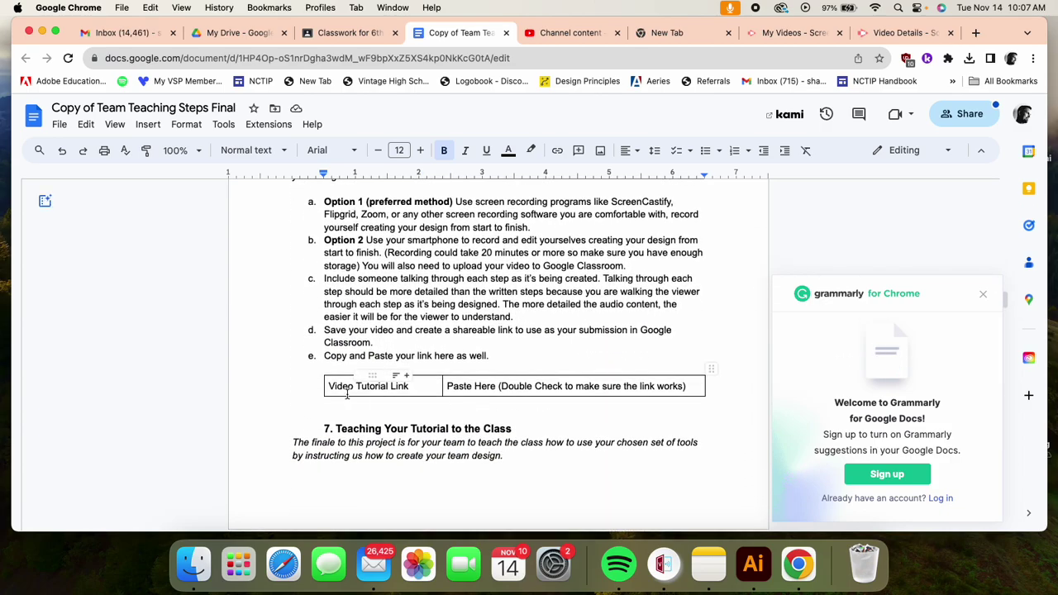
{"action": "left_click", "coordinate": [527, 389]}
{"action": "triple_click", "coordinate": [528, 389]}
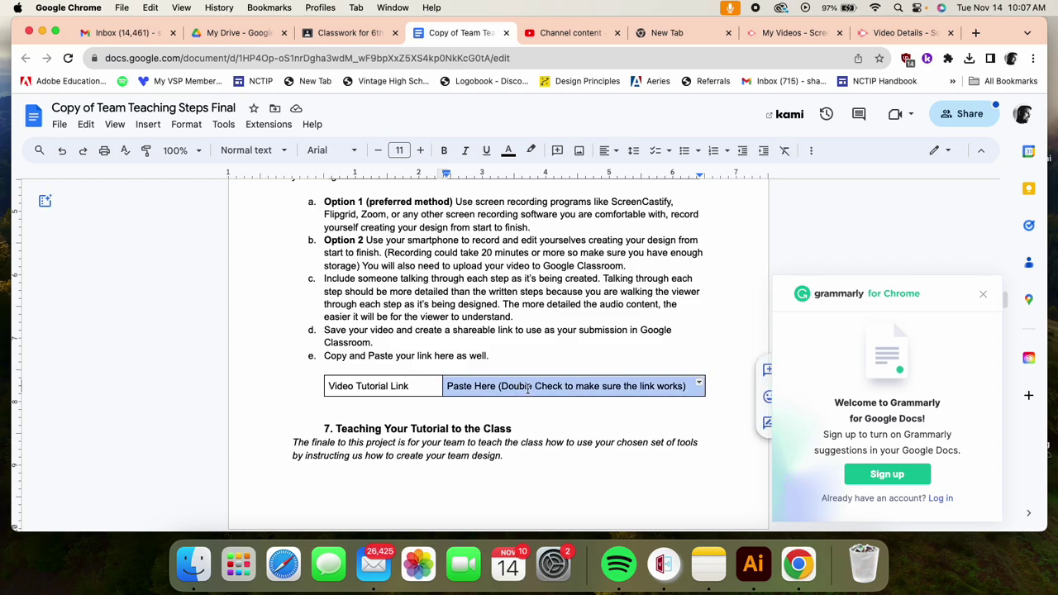
{"action": "key", "text": "super+v"}
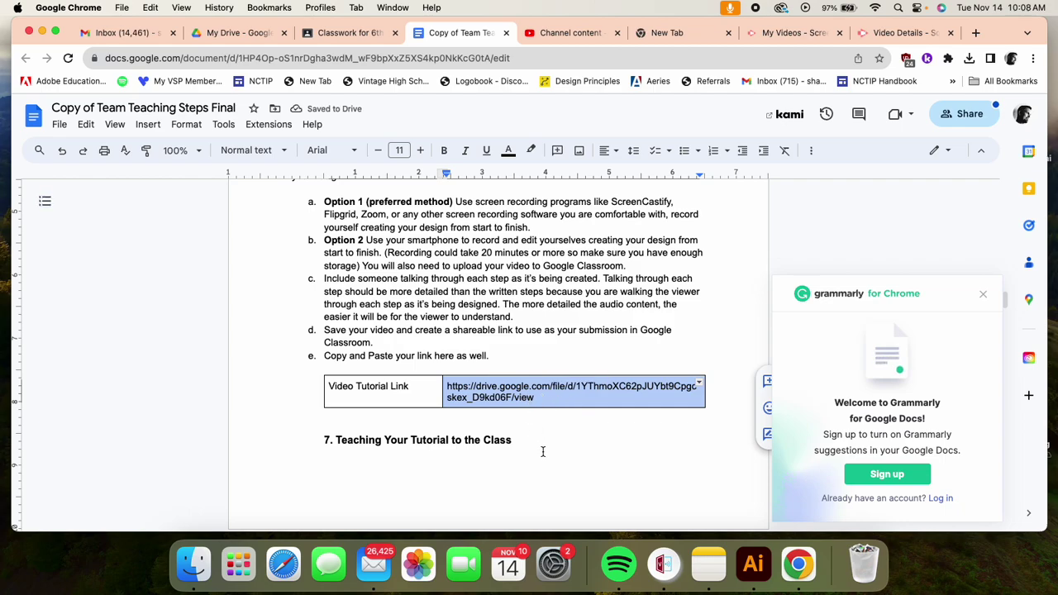
{"action": "left_click", "coordinate": [530, 426]}
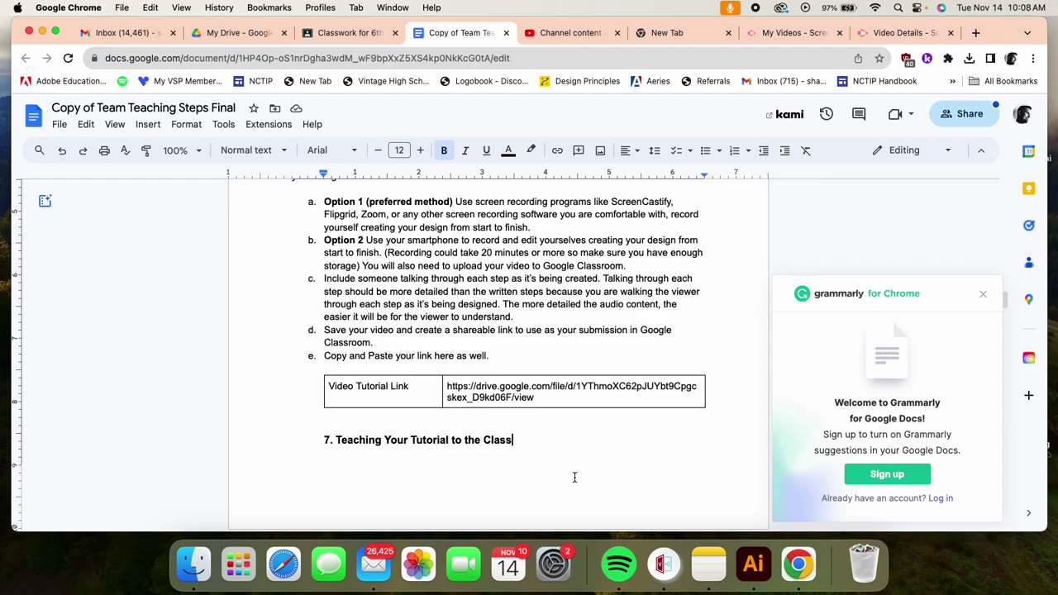
{"action": "left_click", "coordinate": [984, 297]}
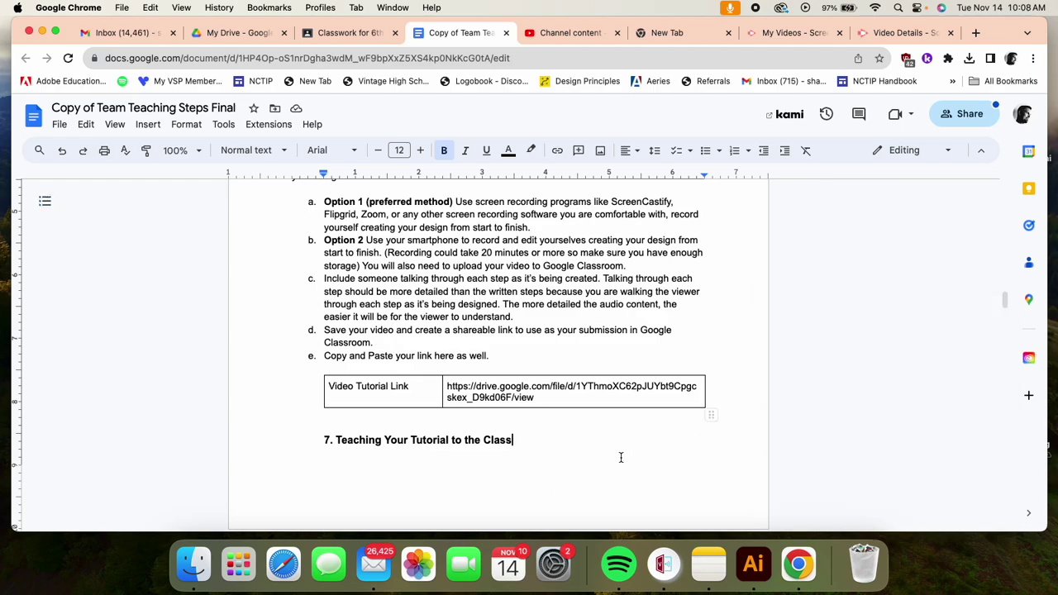